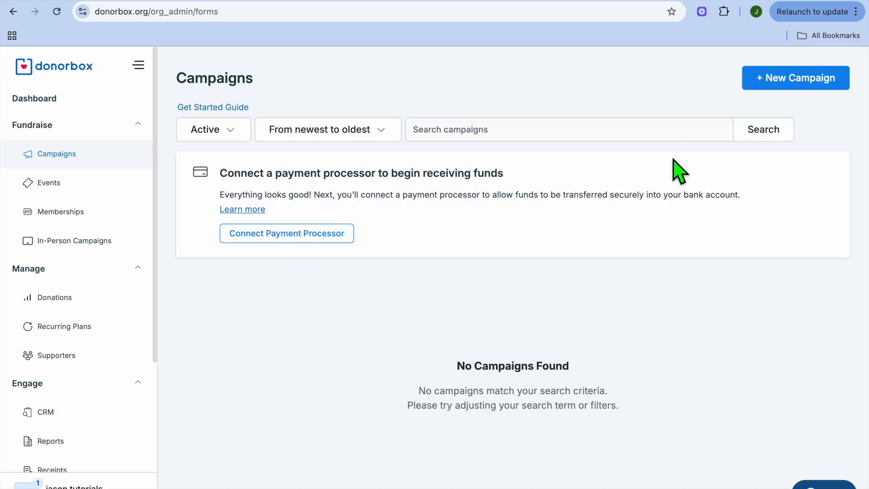
Step: Start a new campaign and choose the Donation Form as the way to fundraise
{"action": "left_click", "coordinate": [769, 79]}
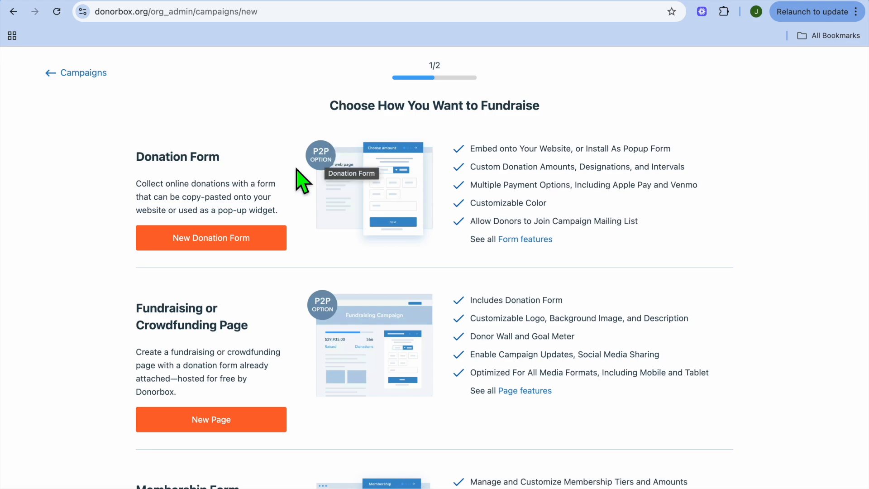
{"action": "scroll", "coordinate": [286, 186], "scroll_direction": "down", "scroll_amount": 1}
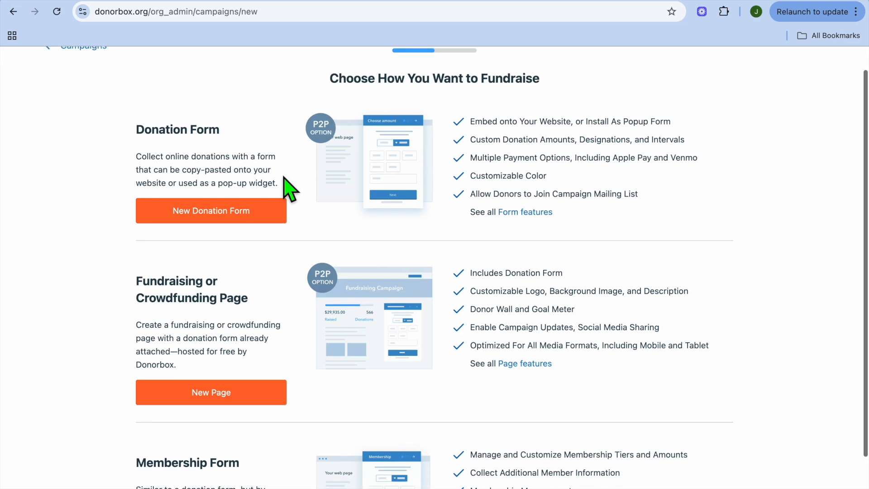
{"action": "scroll", "coordinate": [286, 186], "scroll_direction": "down", "scroll_amount": 2}
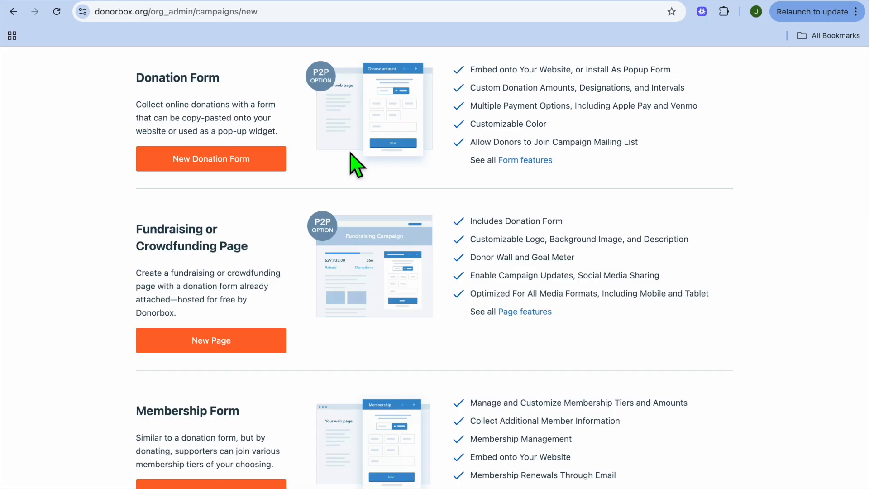
{"action": "scroll", "coordinate": [357, 165], "scroll_direction": "down", "scroll_amount": 1}
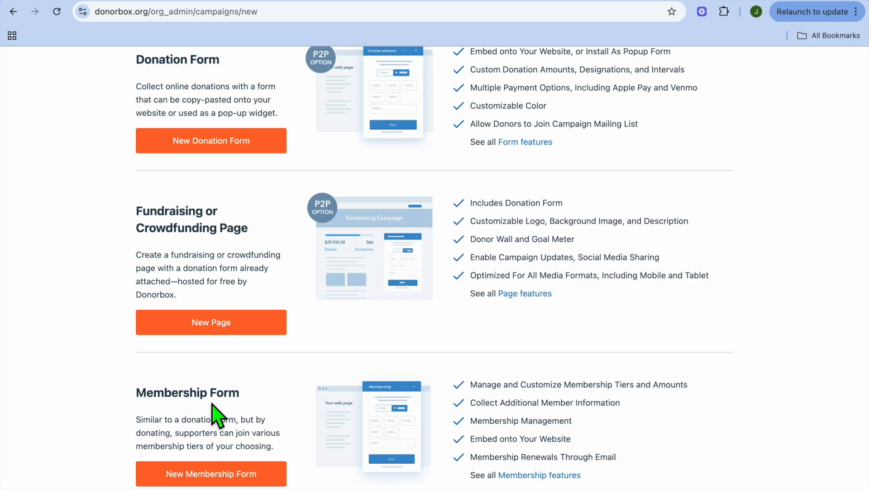
{"action": "scroll", "coordinate": [209, 210], "scroll_direction": "up", "scroll_amount": 2}
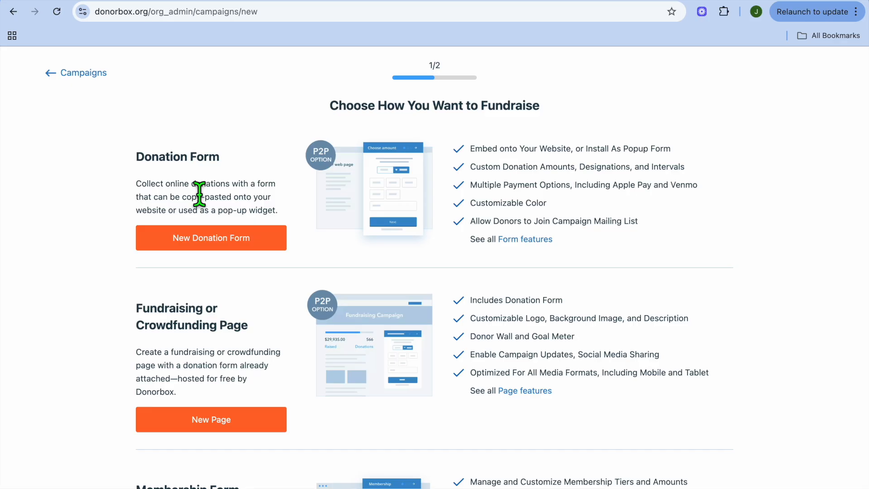
{"action": "left_click", "coordinate": [208, 238]}
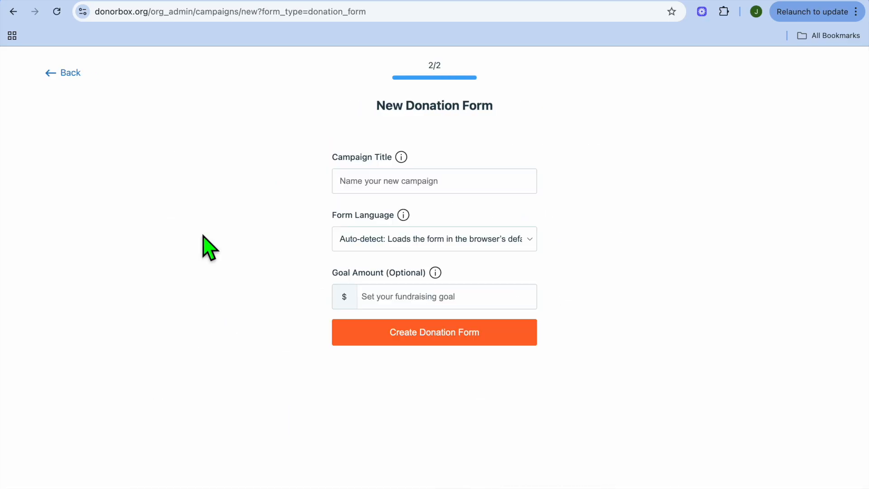
Step: Create the donation form with the campaign title TEST and a goal amount of $900
{"action": "left_click", "coordinate": [356, 184]}
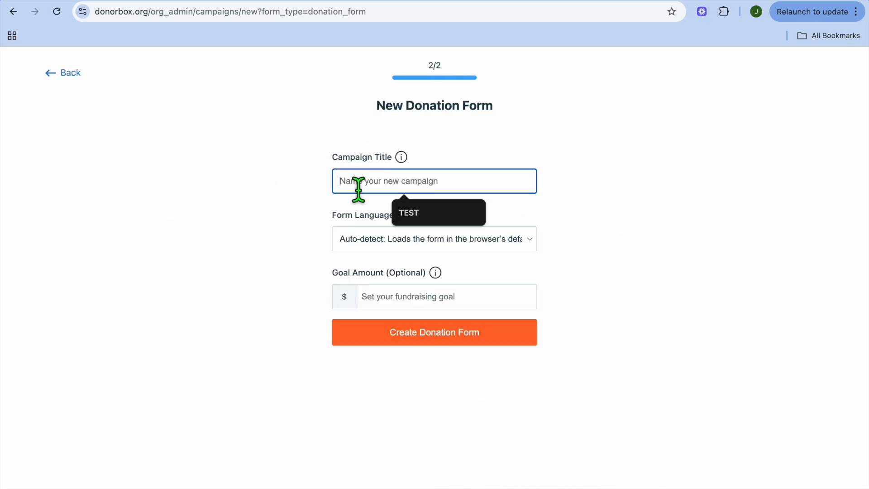
{"action": "left_click", "coordinate": [441, 216]}
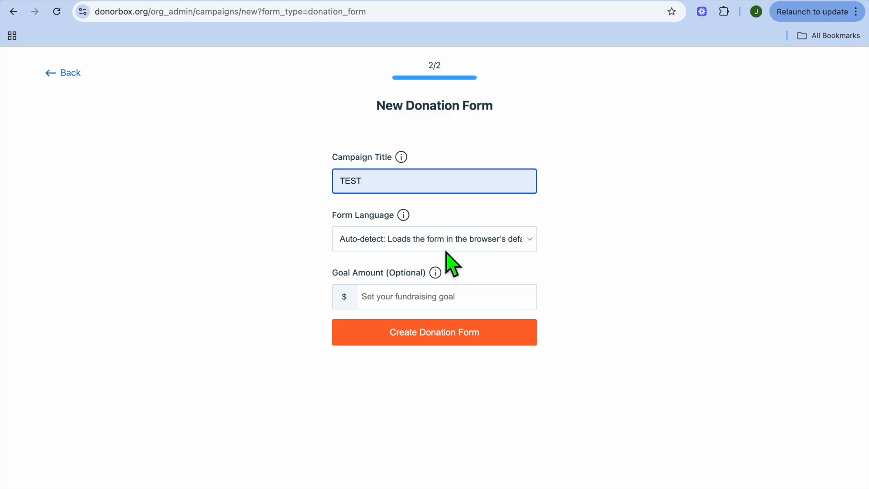
{"action": "left_click", "coordinate": [440, 306]}
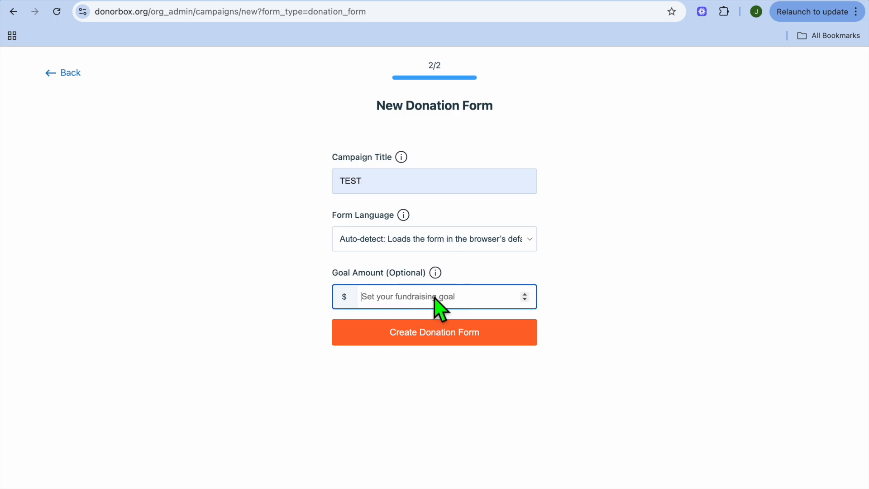
{"action": "type", "text": "900"}
{"action": "left_click", "coordinate": [475, 340]}
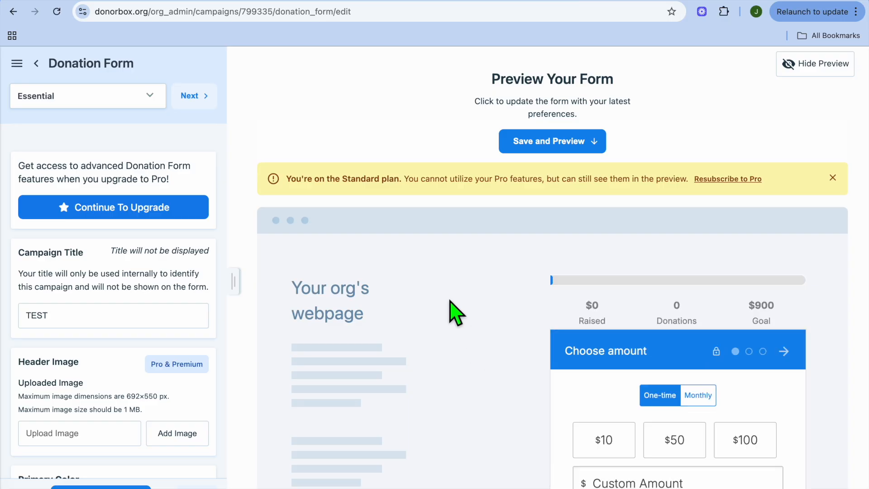
Step: Review the form preview and the Essential settings, from campaign title, header image and colors to donation intervals
{"action": "scroll", "coordinate": [455, 313], "scroll_direction": "down", "scroll_amount": 4}
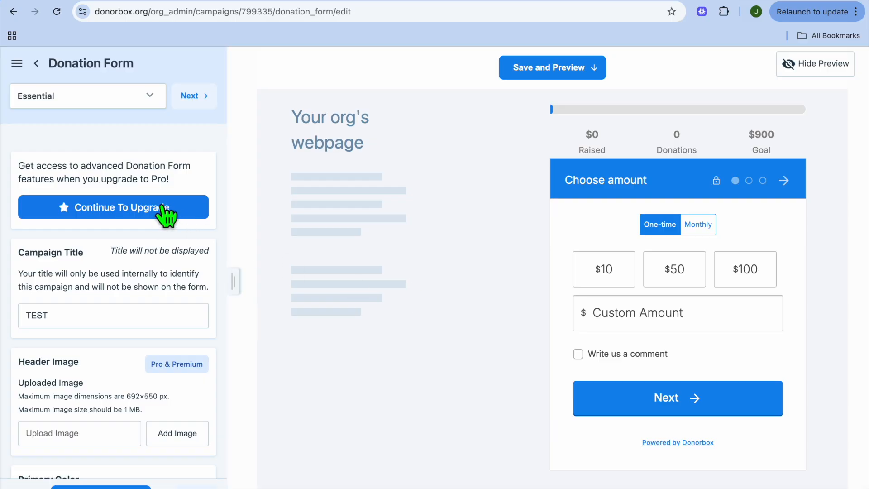
{"action": "scroll", "coordinate": [145, 305], "scroll_direction": "down", "scroll_amount": 1}
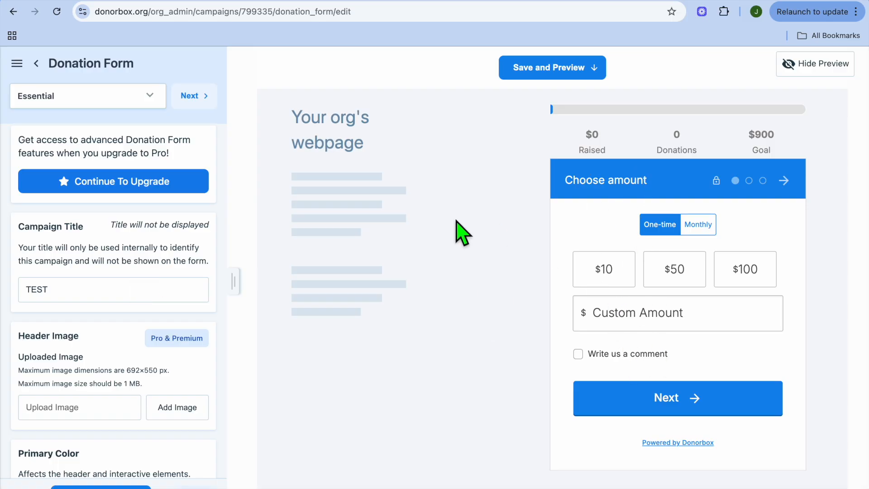
{"action": "scroll", "coordinate": [130, 251], "scroll_direction": "down", "scroll_amount": 5}
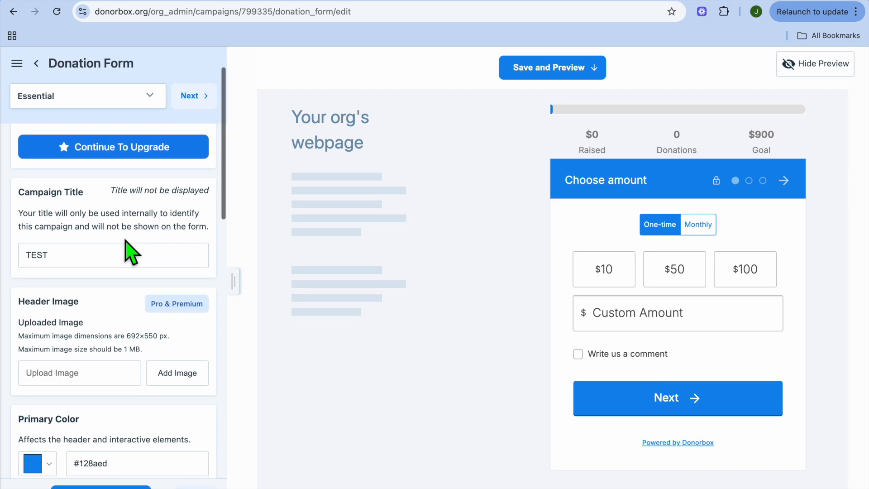
{"action": "scroll", "coordinate": [126, 240], "scroll_direction": "down", "scroll_amount": 1}
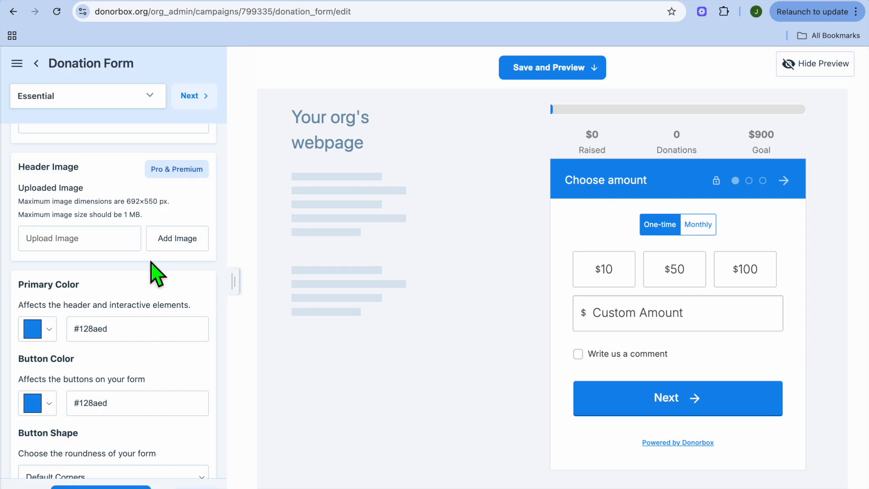
{"action": "scroll", "coordinate": [158, 283], "scroll_direction": "down", "scroll_amount": 10}
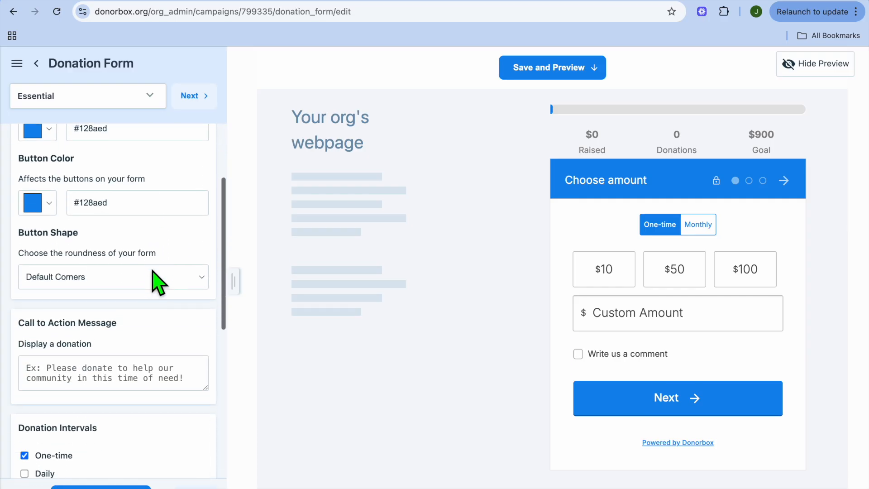
{"action": "scroll", "coordinate": [158, 283], "scroll_direction": "down", "scroll_amount": 2}
{"action": "scroll", "coordinate": [158, 283], "scroll_direction": "up", "scroll_amount": 2}
{"action": "scroll", "coordinate": [152, 272], "scroll_direction": "up", "scroll_amount": 2}
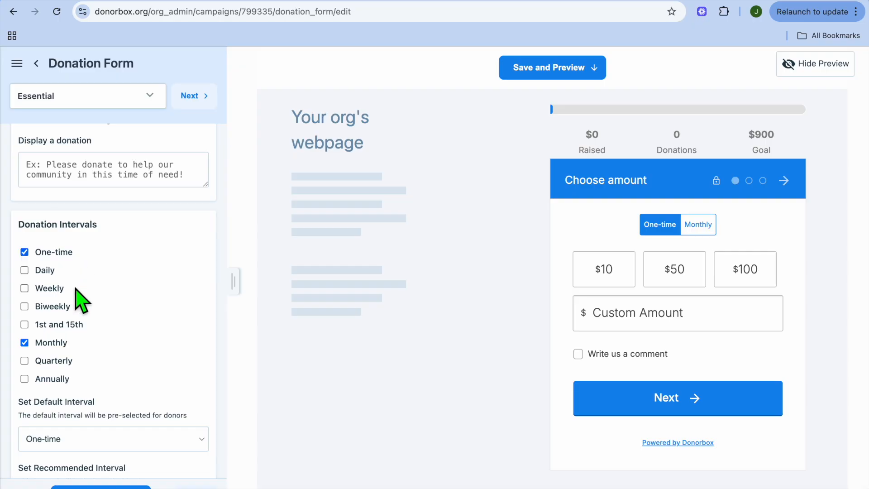
Step: Allow donors to create accounts in the Donor Portal with QuickDonate
{"action": "scroll", "coordinate": [81, 299], "scroll_direction": "down", "scroll_amount": 5}
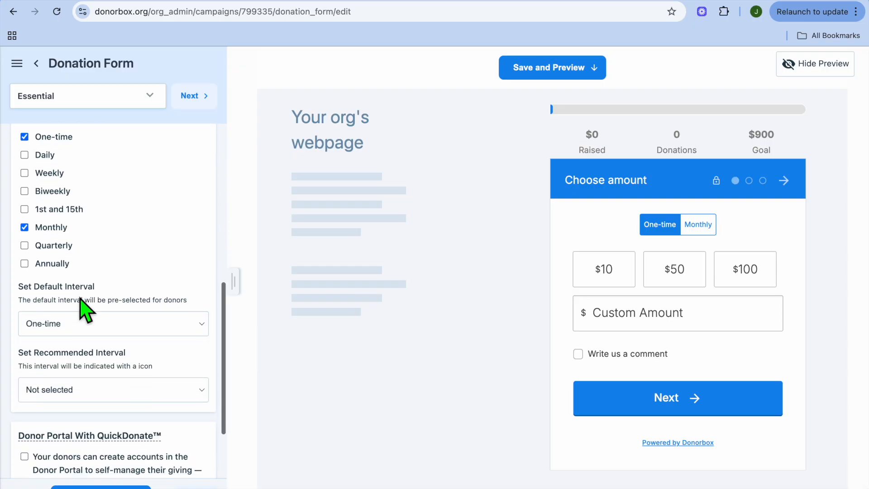
{"action": "scroll", "coordinate": [84, 310], "scroll_direction": "down", "scroll_amount": 8}
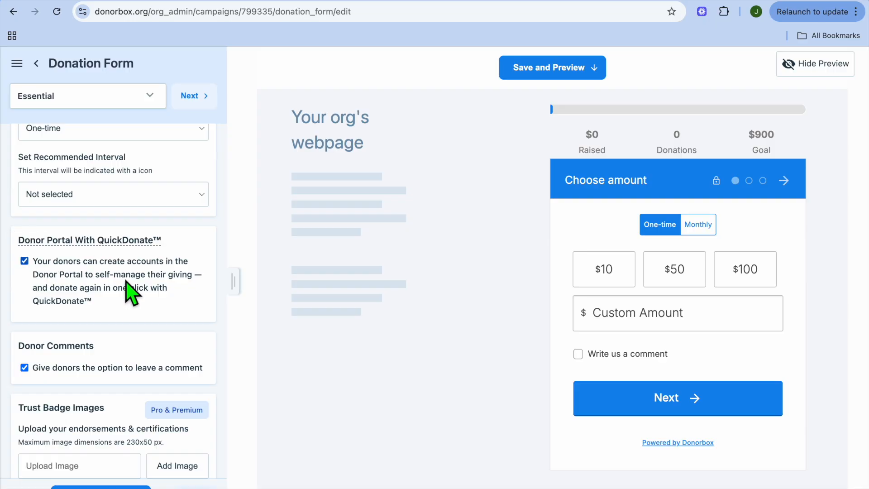
{"action": "scroll", "coordinate": [127, 281], "scroll_direction": "down", "scroll_amount": 1}
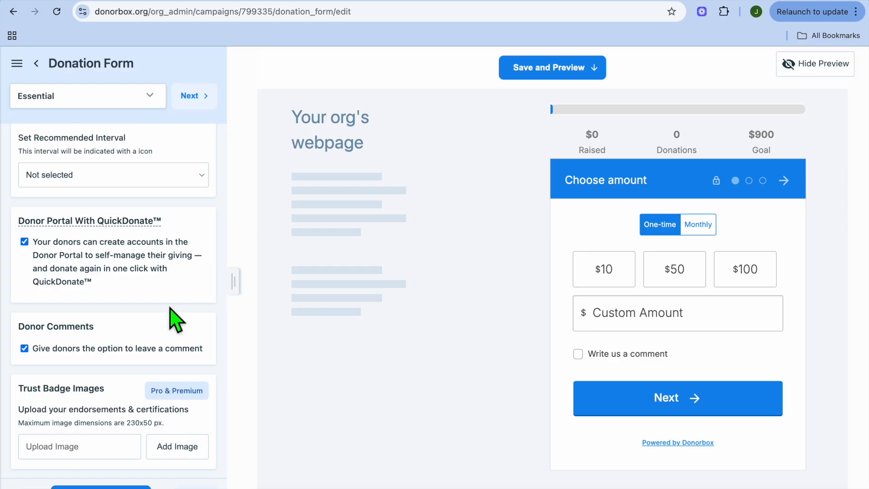
Step: Save the Essential settings and continue to the Amounts settings
{"action": "left_click", "coordinate": [116, 488]}
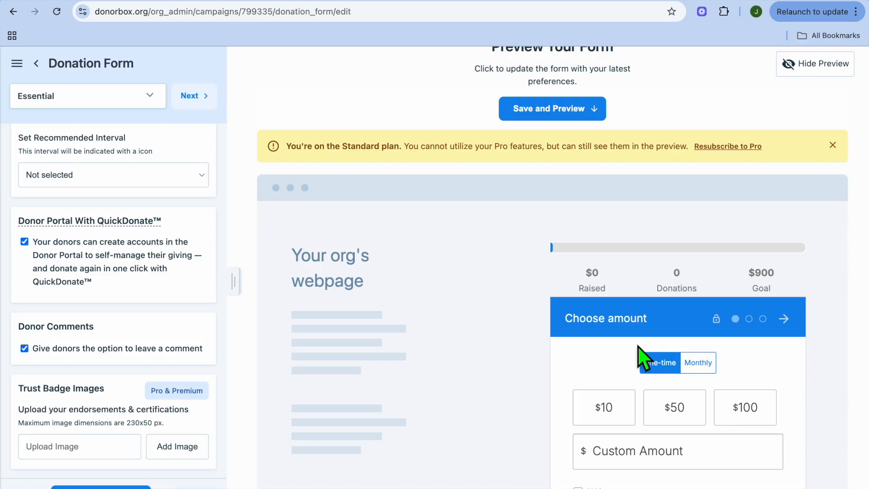
{"action": "scroll", "coordinate": [520, 334], "scroll_direction": "up", "scroll_amount": 1}
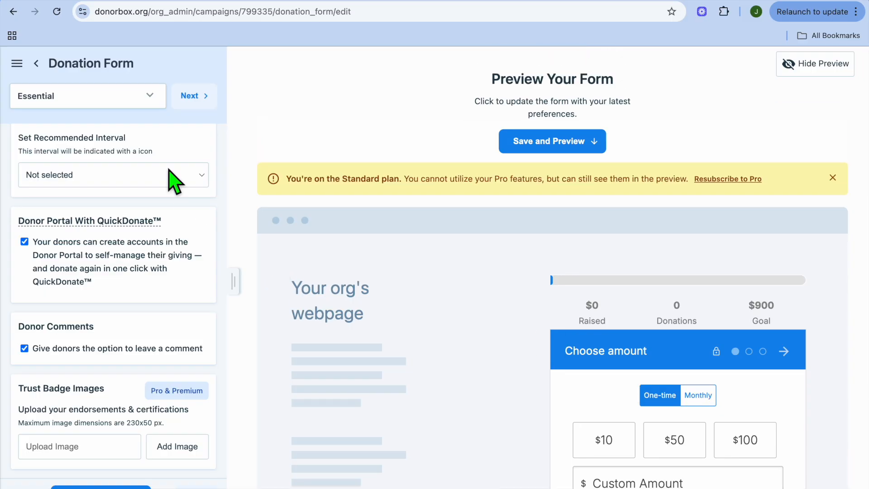
{"action": "left_click", "coordinate": [203, 99]}
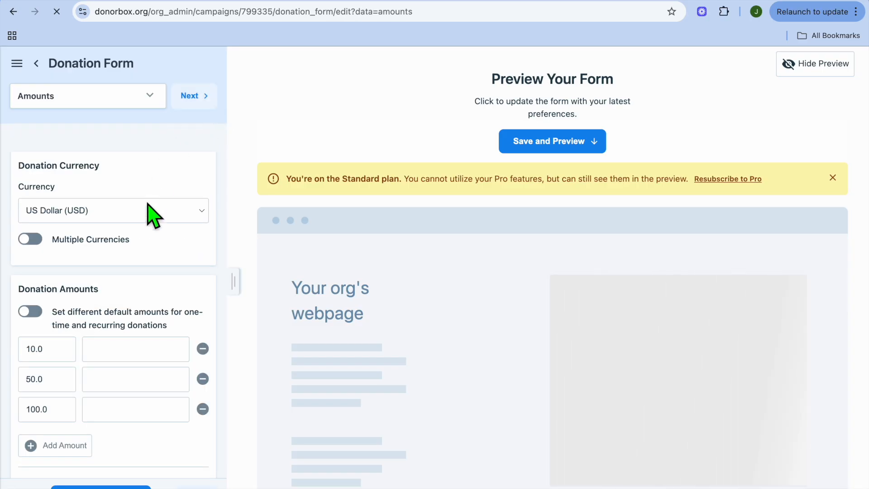
Step: Turn on multiple currencies to look through the available currencies, and turn the option off again
{"action": "scroll", "coordinate": [146, 209], "scroll_direction": "down", "scroll_amount": 3}
{"action": "scroll", "coordinate": [143, 199], "scroll_direction": "up", "scroll_amount": 2}
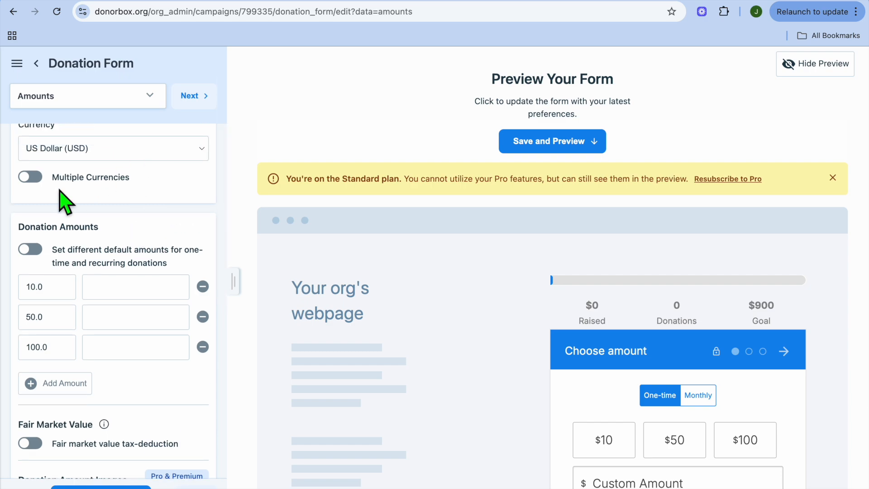
{"action": "left_click", "coordinate": [32, 179]}
{"action": "scroll", "coordinate": [38, 190], "scroll_direction": "up", "scroll_amount": 7}
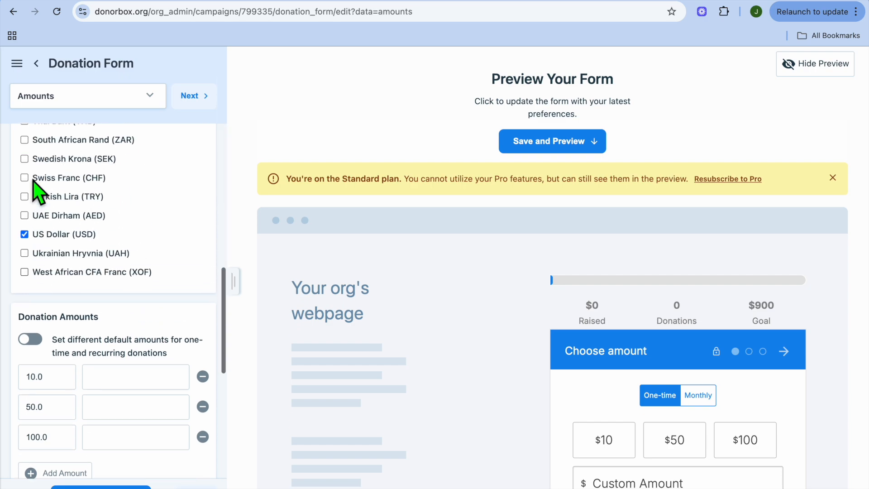
{"action": "scroll", "coordinate": [38, 190], "scroll_direction": "up", "scroll_amount": 12}
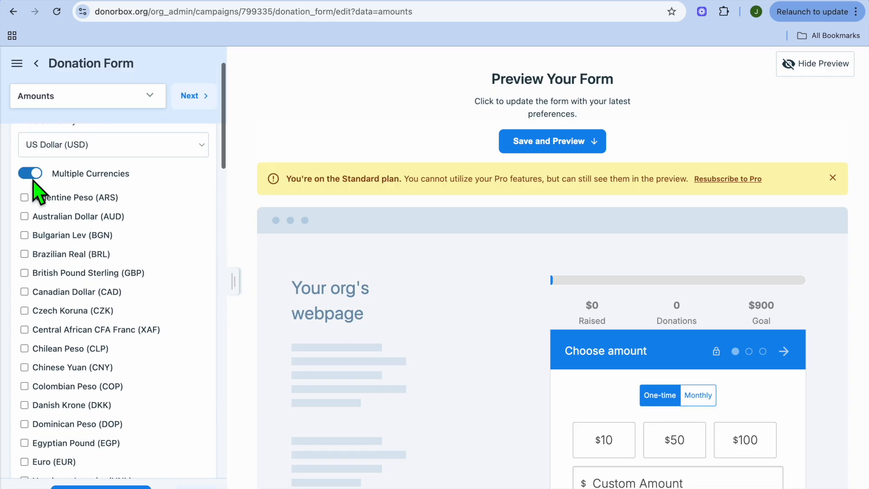
{"action": "left_click", "coordinate": [32, 240]}
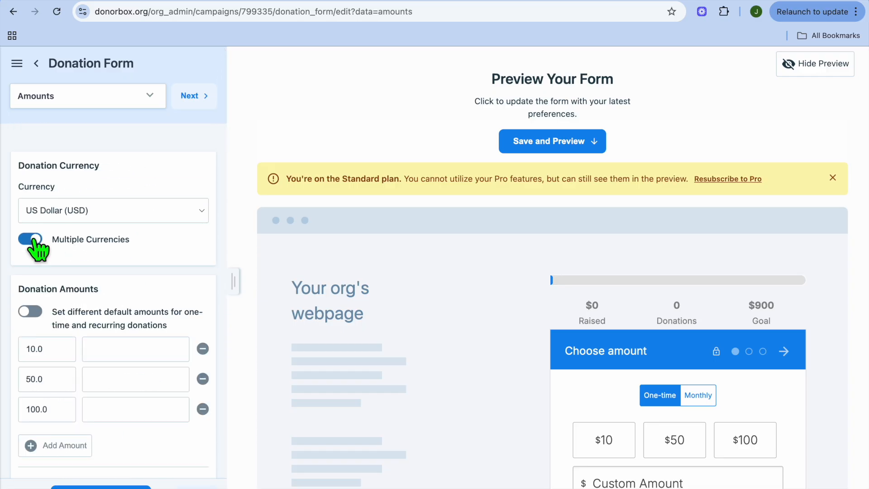
Step: Set the first suggested donation amount to 20
{"action": "scroll", "coordinate": [34, 247], "scroll_direction": "down", "scroll_amount": 3}
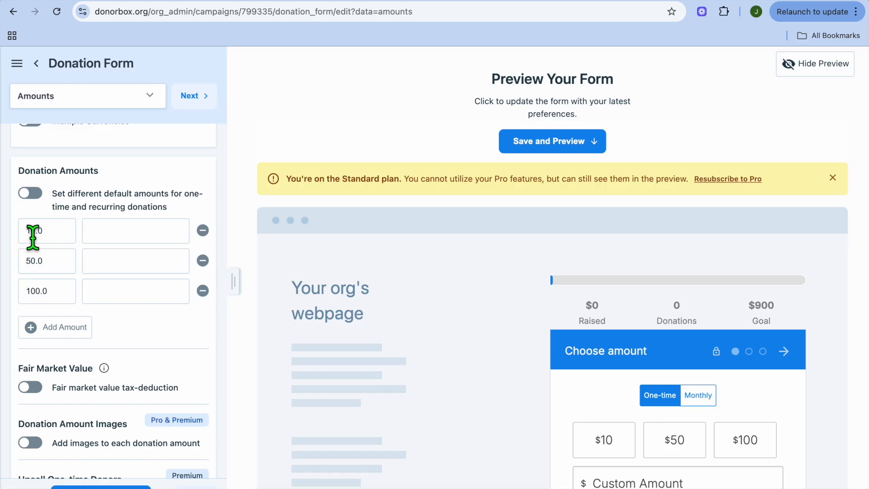
{"action": "scroll", "coordinate": [32, 236], "scroll_direction": "down", "scroll_amount": 1}
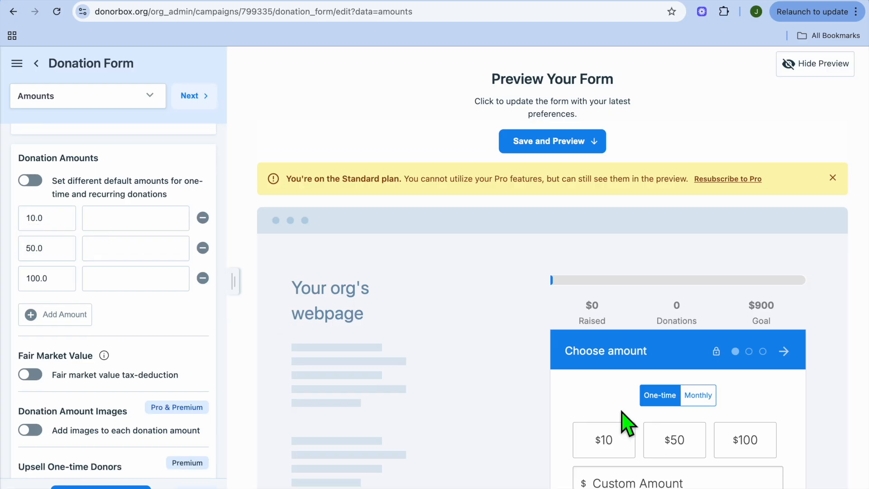
{"action": "scroll", "coordinate": [635, 424], "scroll_direction": "down", "scroll_amount": 1}
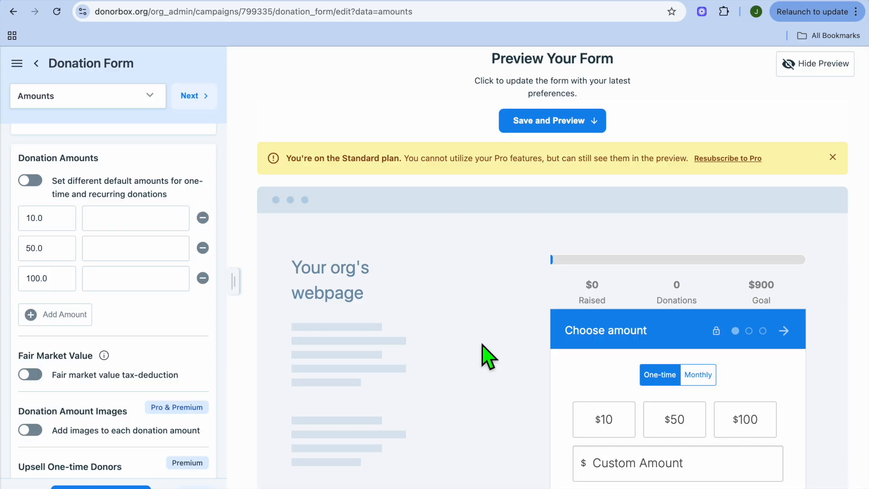
{"action": "left_click", "coordinate": [63, 228]}
{"action": "double_click", "coordinate": [63, 228]}
{"action": "scroll", "coordinate": [10, 228], "scroll_direction": "up", "scroll_amount": 3}
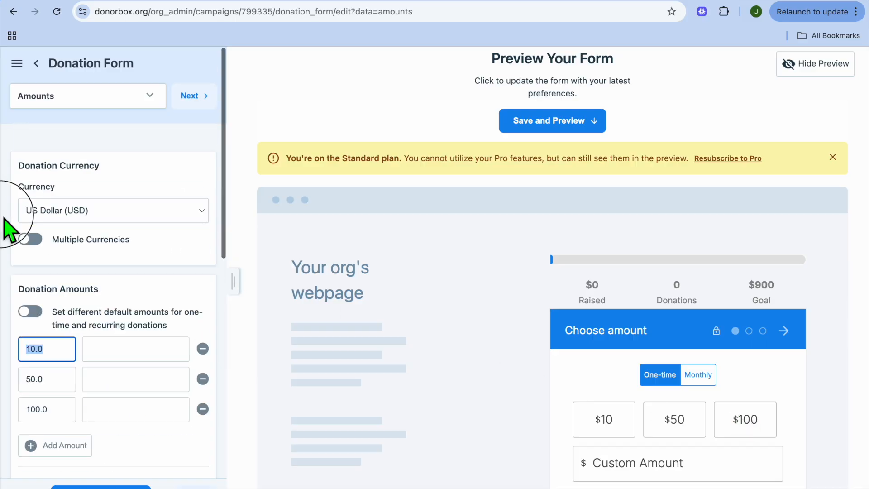
{"action": "scroll", "coordinate": [111, 332], "scroll_direction": "down", "scroll_amount": 3}
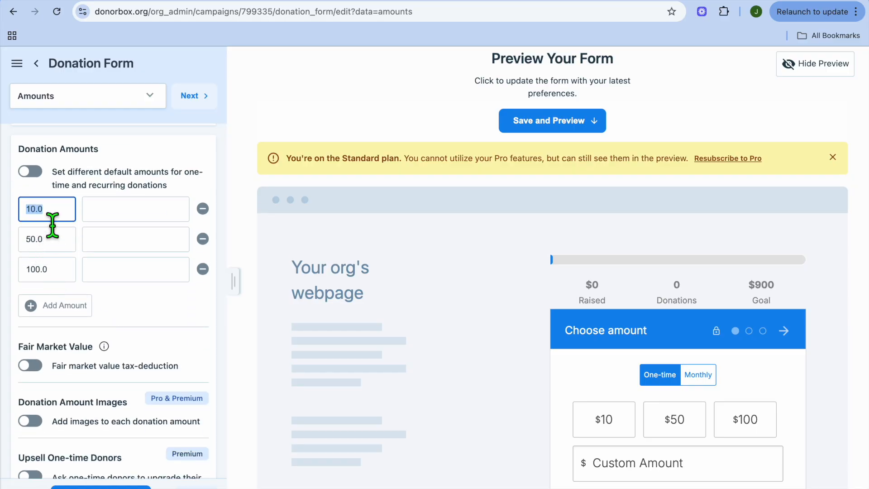
{"action": "scroll", "coordinate": [53, 224], "scroll_direction": "up", "scroll_amount": 2}
{"action": "type", "text": "20"}
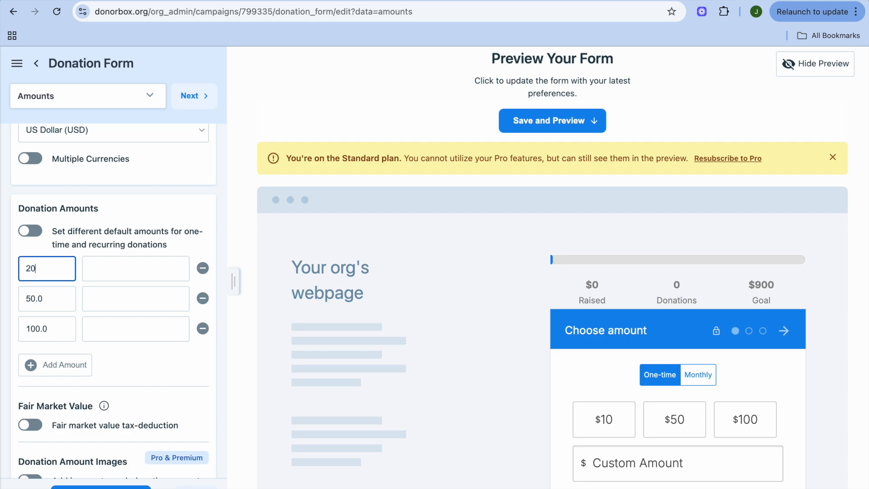
Step: Enable different default amounts for one-time and recurring donations
{"action": "left_click", "coordinate": [126, 274]}
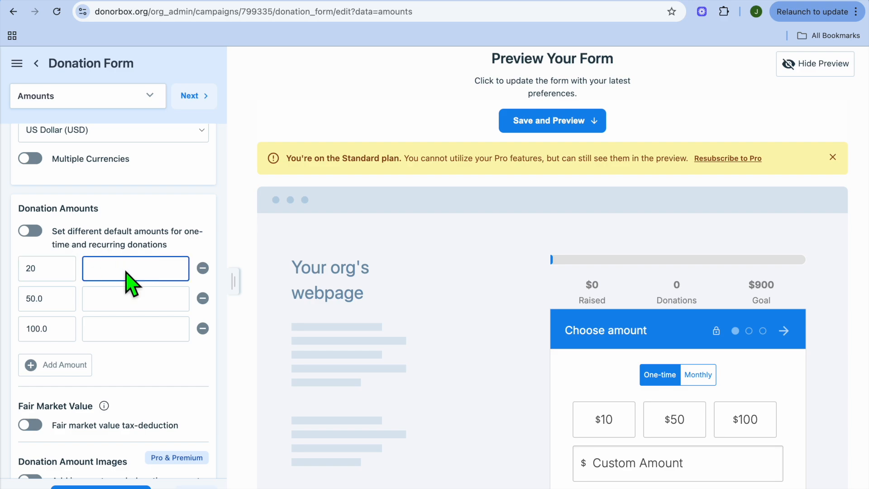
{"action": "scroll", "coordinate": [127, 277], "scroll_direction": "down", "scroll_amount": 2}
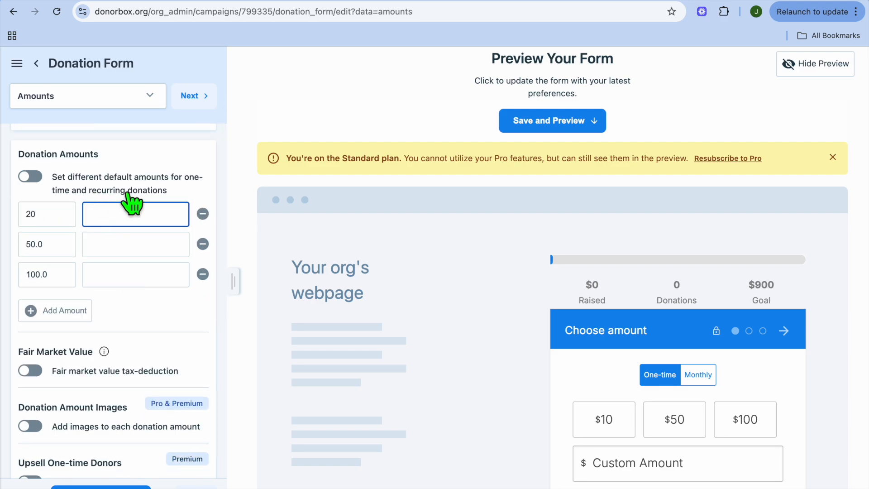
{"action": "left_click", "coordinate": [31, 177]}
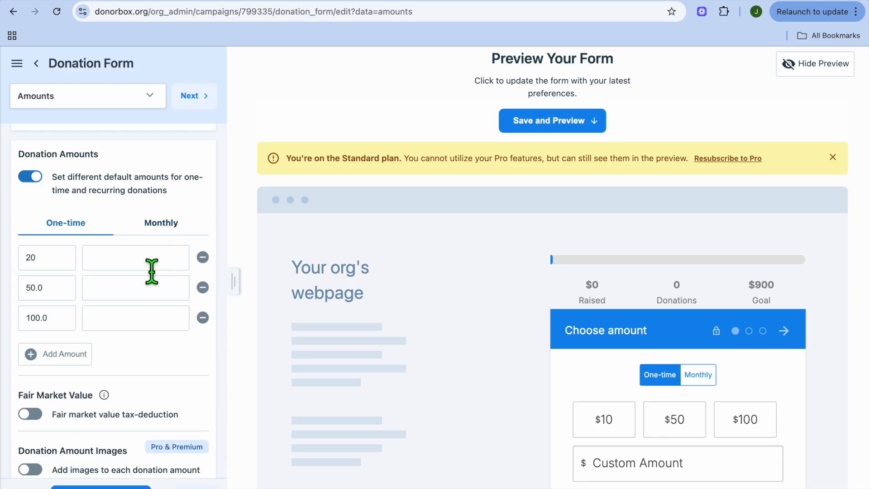
Step: Turn on displaying the currency code in the additional amount settings and continue to the Payments settings
{"action": "scroll", "coordinate": [73, 194], "scroll_direction": "down", "scroll_amount": 3}
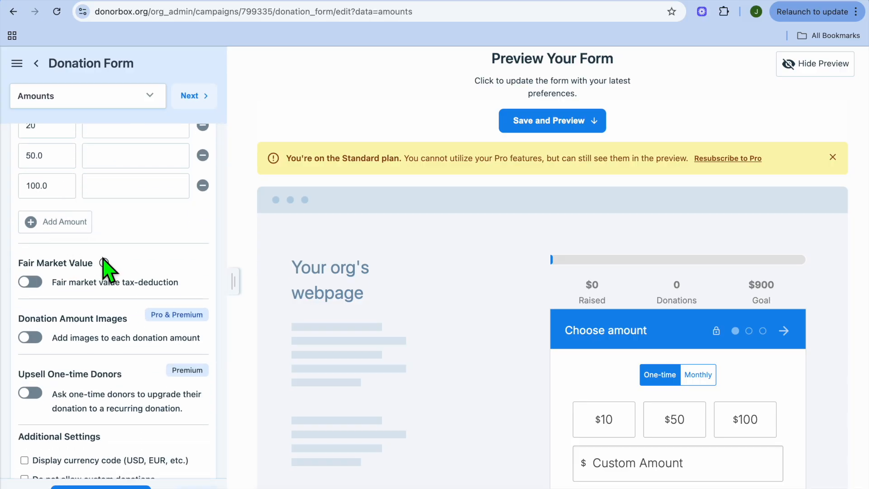
{"action": "scroll", "coordinate": [103, 260], "scroll_direction": "down", "scroll_amount": 3}
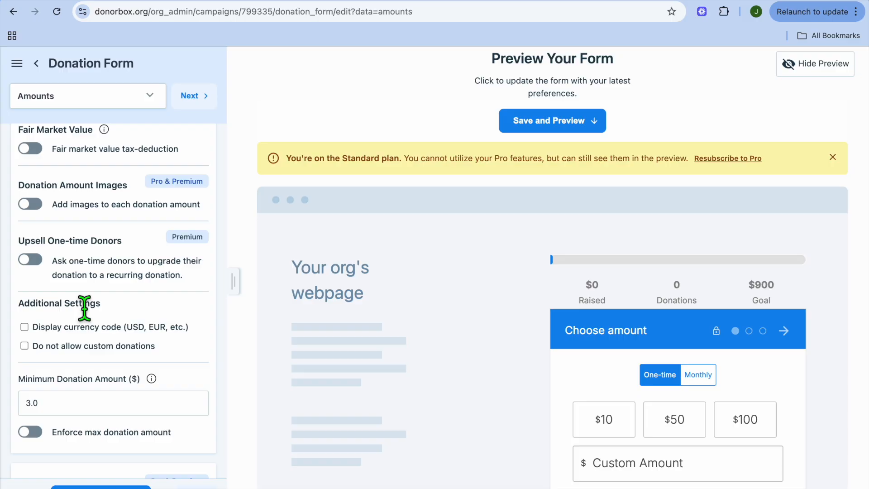
{"action": "scroll", "coordinate": [85, 308], "scroll_direction": "down", "scroll_amount": 3}
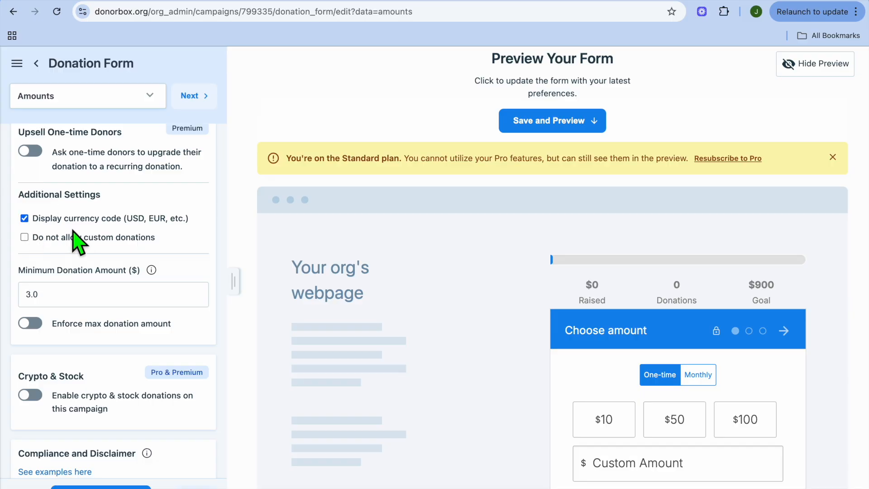
{"action": "scroll", "coordinate": [81, 247], "scroll_direction": "down", "scroll_amount": 2}
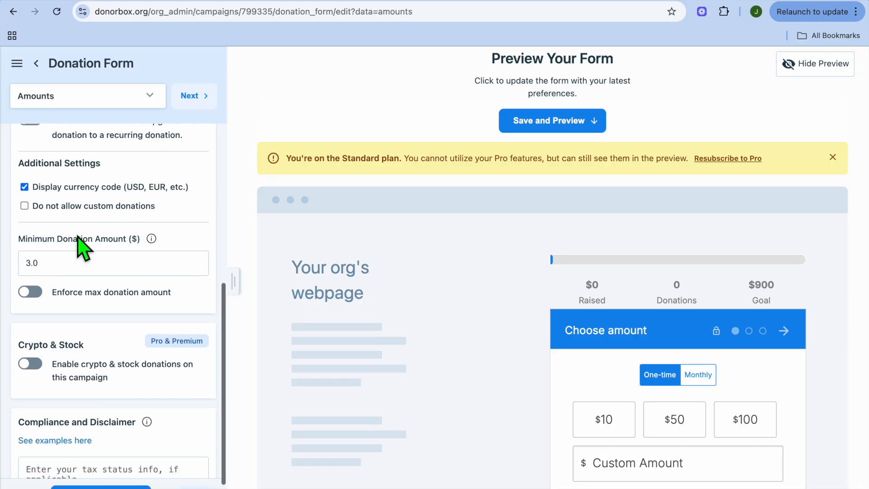
{"action": "scroll", "coordinate": [81, 247], "scroll_direction": "down", "scroll_amount": 3}
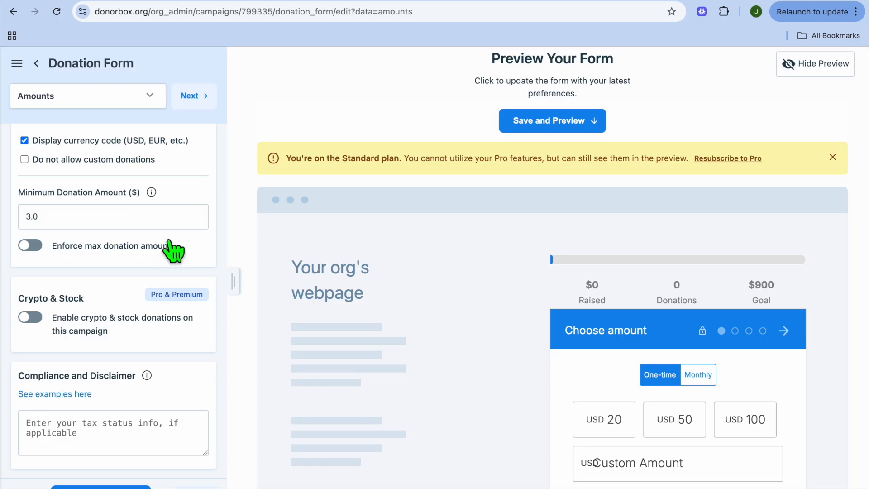
{"action": "left_click", "coordinate": [194, 97]}
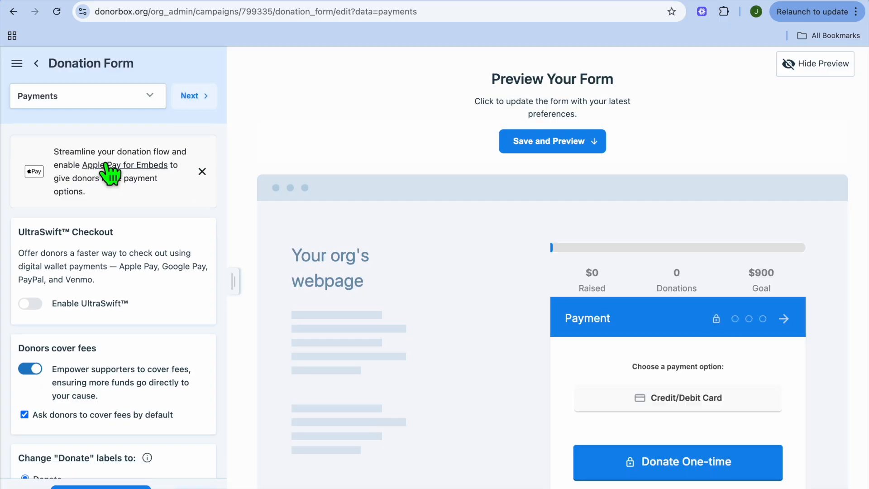
Step: Review the UltraSwift checkout, donor-covered fees and donate label options, and continue to the Post-donation settings
{"action": "scroll", "coordinate": [135, 290], "scroll_direction": "down", "scroll_amount": 3}
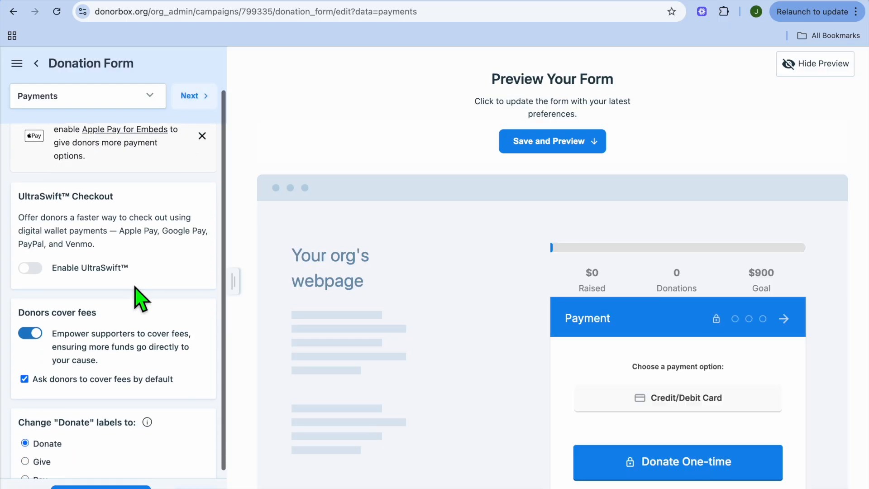
{"action": "mouse_move", "coordinate": [47, 225]}
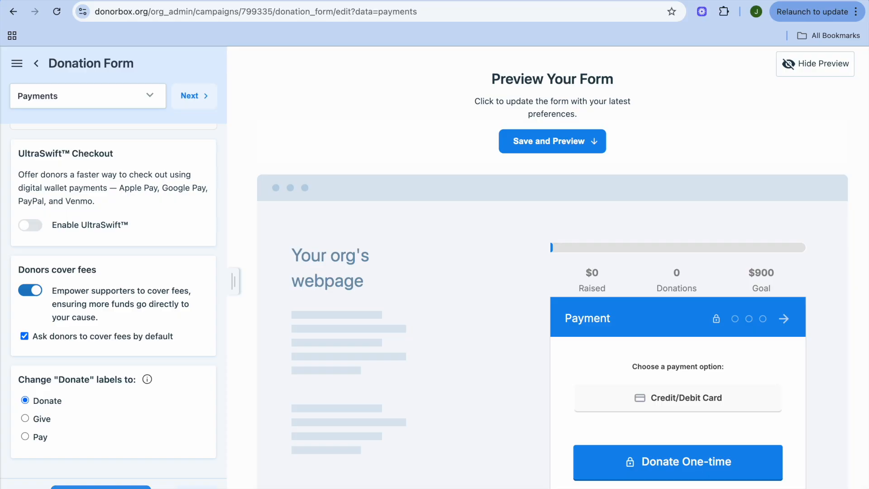
{"action": "mouse_move", "coordinate": [121, 229]}
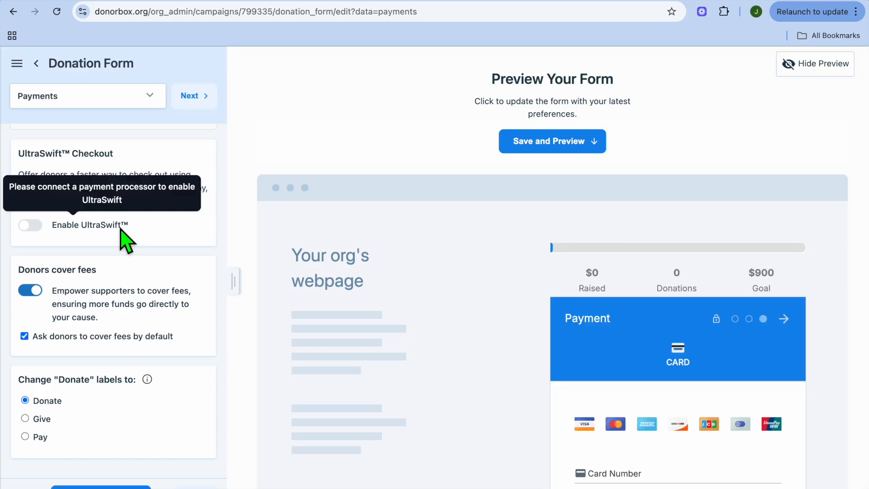
{"action": "left_click", "coordinate": [192, 101]}
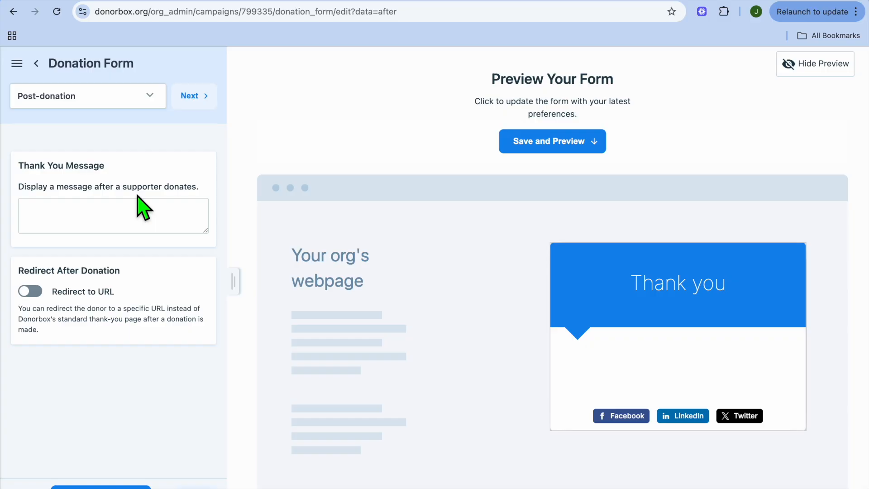
Step: Turn on Redirect to URL to view its options, turn it off again, and review the receipt email settings
{"action": "left_click", "coordinate": [30, 292]}
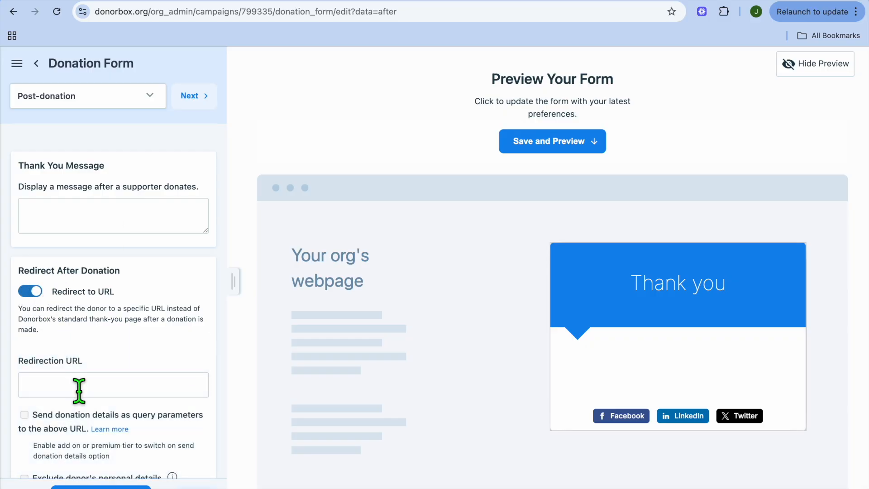
{"action": "left_click", "coordinate": [31, 292]}
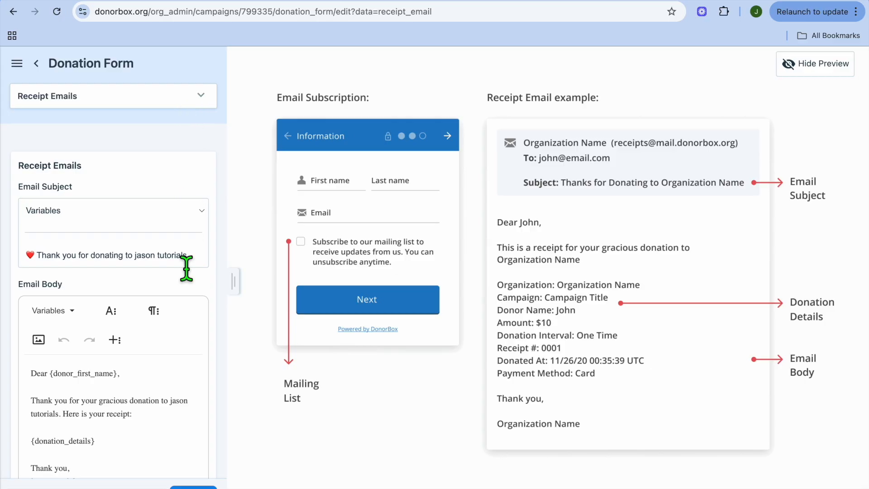
{"action": "scroll", "coordinate": [186, 269], "scroll_direction": "down", "scroll_amount": 1}
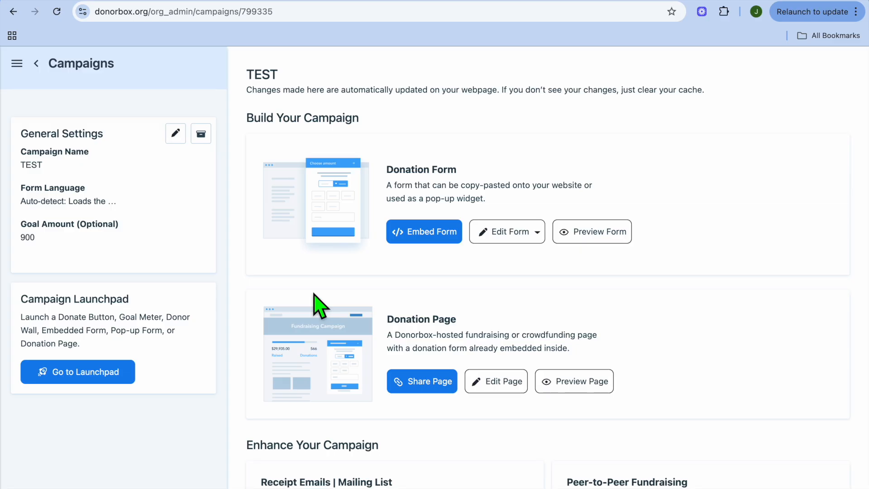
Step: Preview the TEST donation form, look over its donation amounts and layout, and leave the preview
{"action": "left_click", "coordinate": [588, 233]}
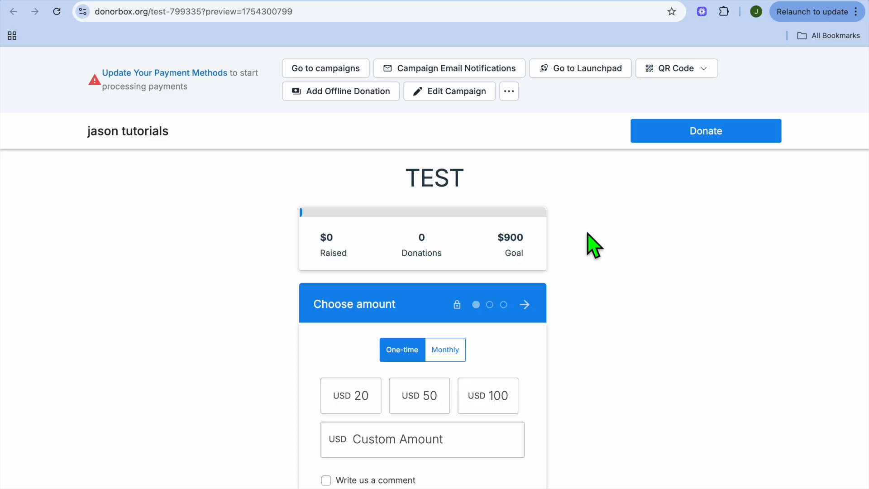
{"action": "scroll", "coordinate": [593, 245], "scroll_direction": "down", "scroll_amount": 5}
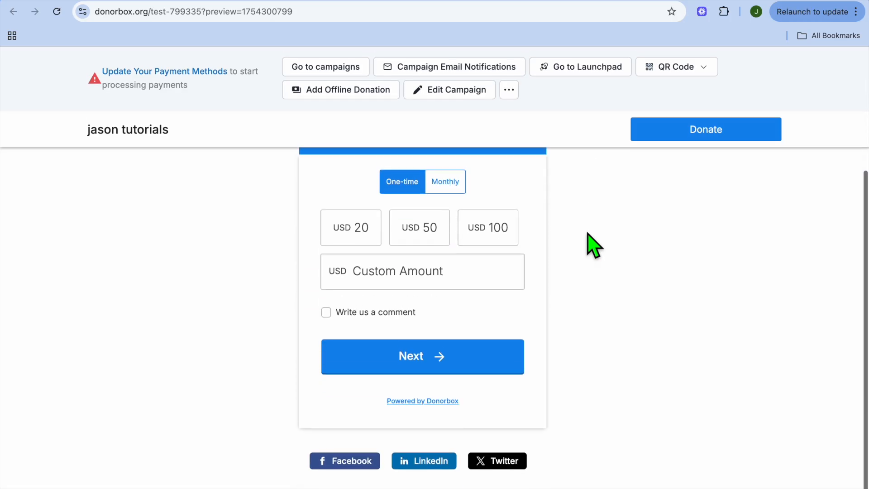
{"action": "scroll", "coordinate": [593, 246], "scroll_direction": "up", "scroll_amount": 5}
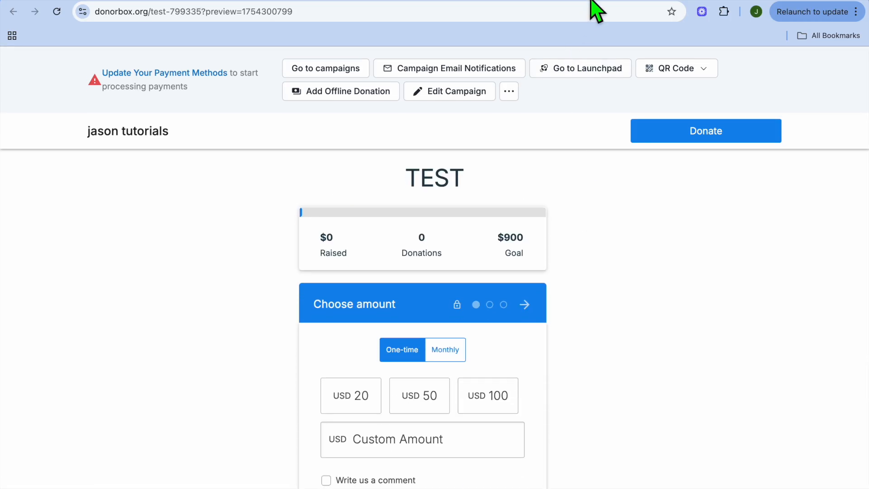
{"action": "left_click", "coordinate": [588, 0]}
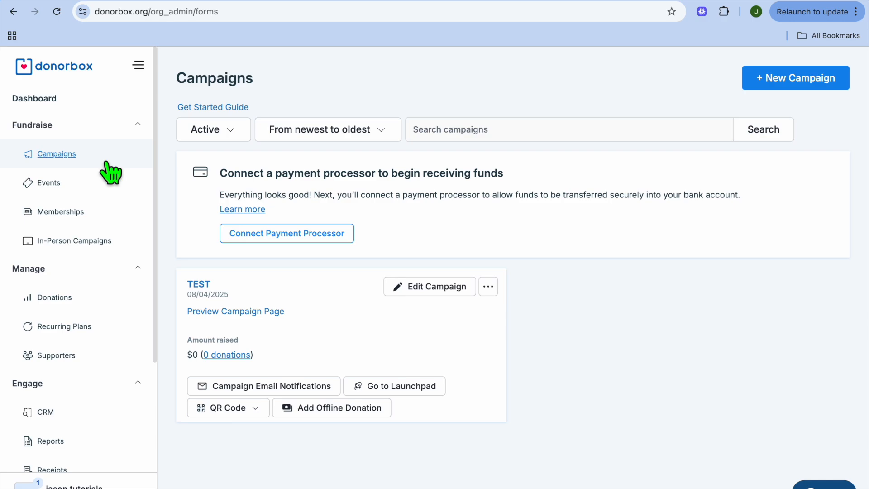
Step: Open the Payment Processors settings and look through the Stripe, PayPal and Giving Block connection options
{"action": "scroll", "coordinate": [111, 172], "scroll_direction": "down", "scroll_amount": 5}
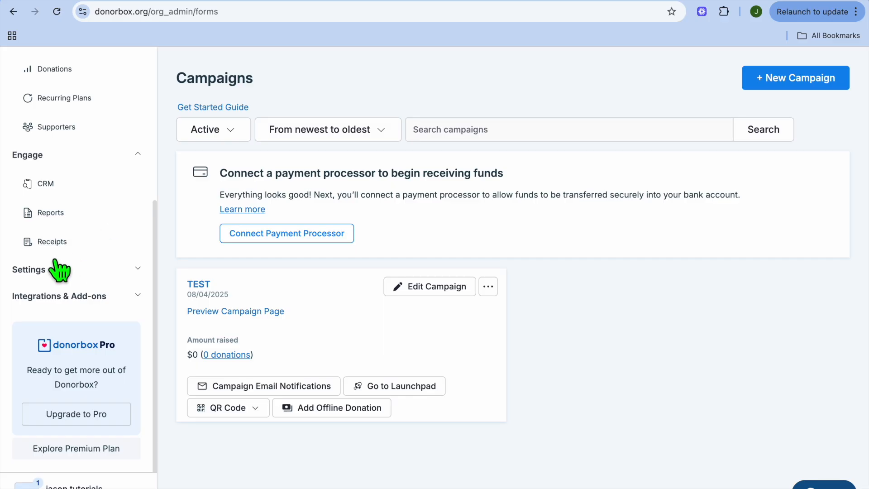
{"action": "left_click", "coordinate": [39, 272]}
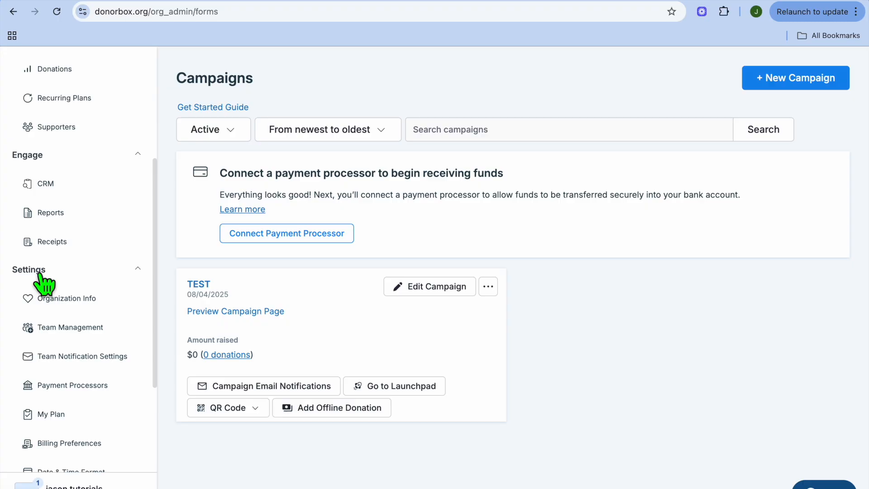
{"action": "scroll", "coordinate": [43, 283], "scroll_direction": "down", "scroll_amount": 2}
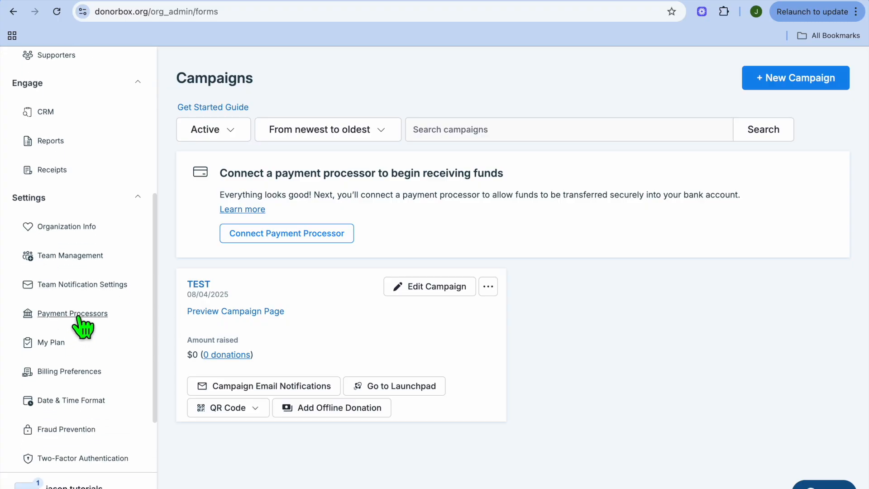
{"action": "left_click", "coordinate": [82, 317]}
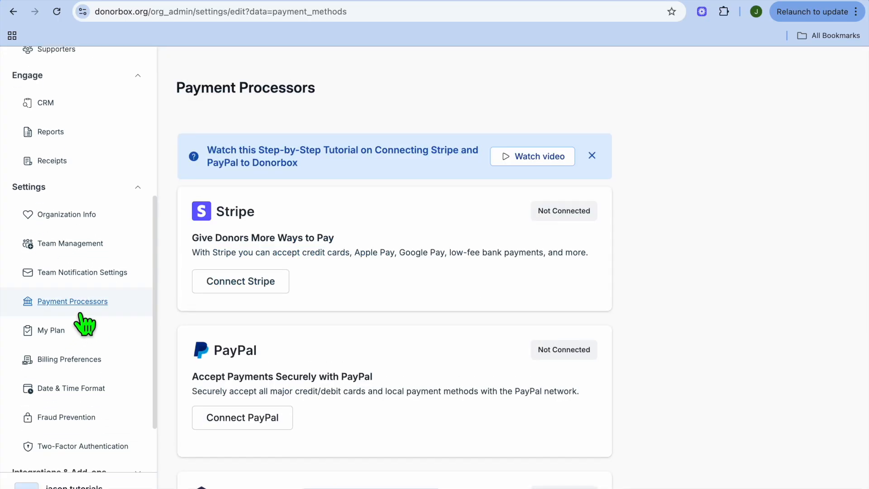
{"action": "scroll", "coordinate": [388, 222], "scroll_direction": "down", "scroll_amount": 3}
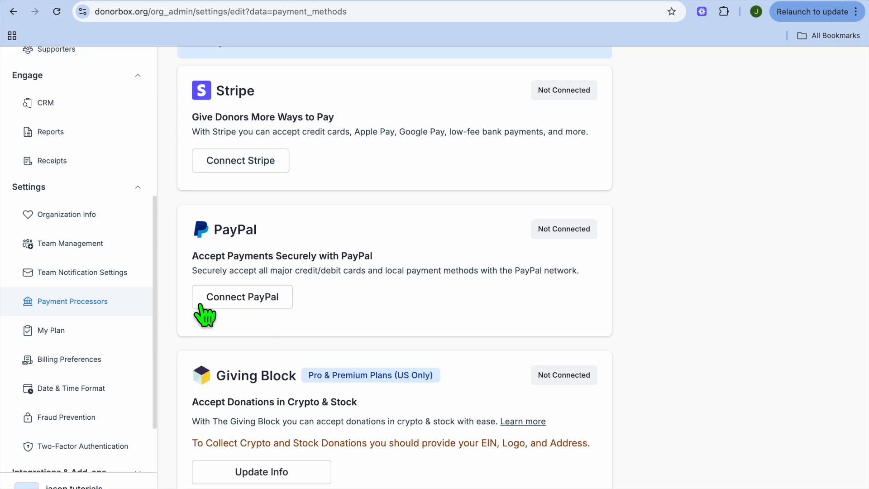
Step: Return to the campaigns list and view the TEST campaign's additional actions and QR code options
{"action": "scroll", "coordinate": [84, 293], "scroll_direction": "up", "scroll_amount": 7}
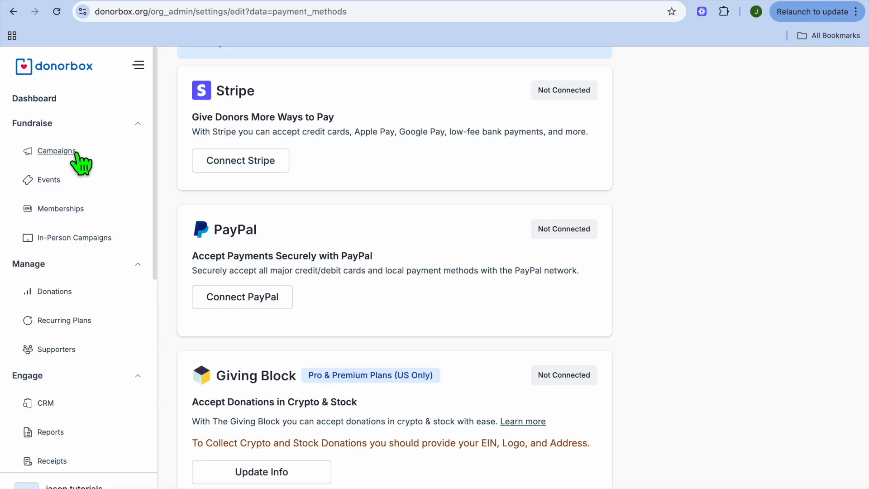
{"action": "left_click", "coordinate": [77, 154]}
{"action": "left_click", "coordinate": [488, 290]}
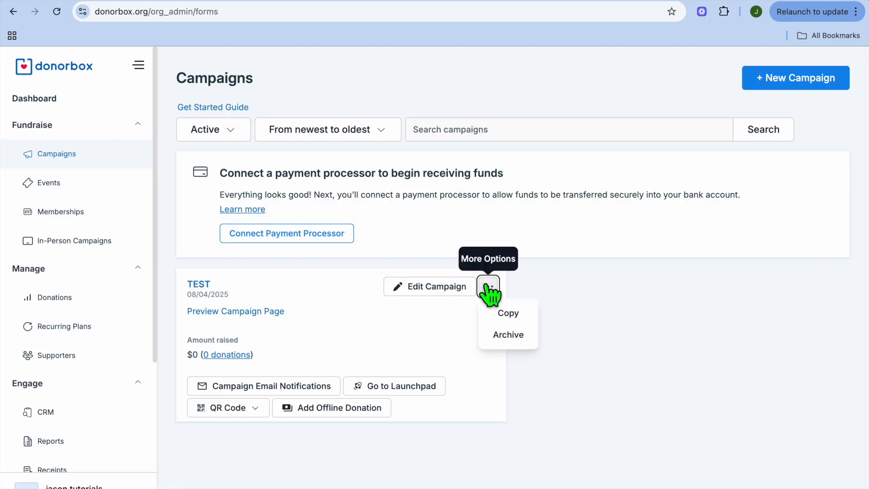
{"action": "left_click", "coordinate": [413, 350]}
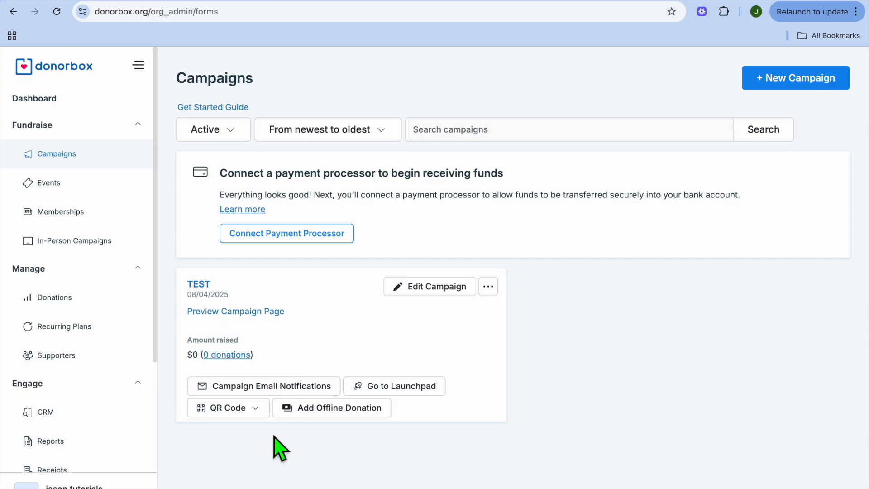
{"action": "left_click", "coordinate": [254, 409]}
{"action": "left_click", "coordinate": [550, 356]}
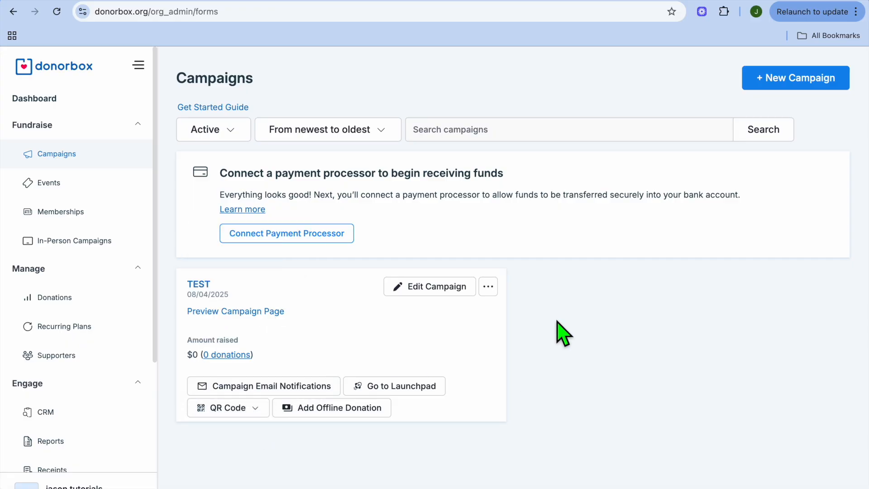